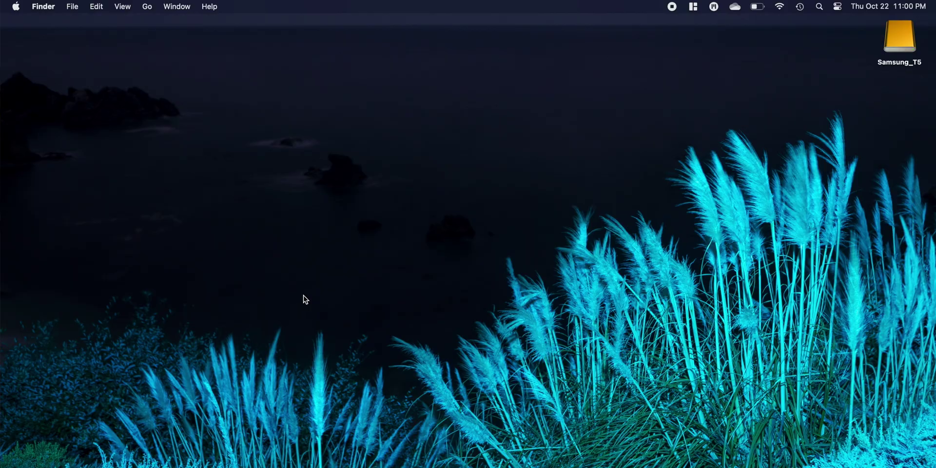
# Open a new Chrome window and snap it to the left half, then the right half
pyautogui.press('super+n')
pyautogui.moveTo(407, 29); pyautogui.dragTo(1, 194)
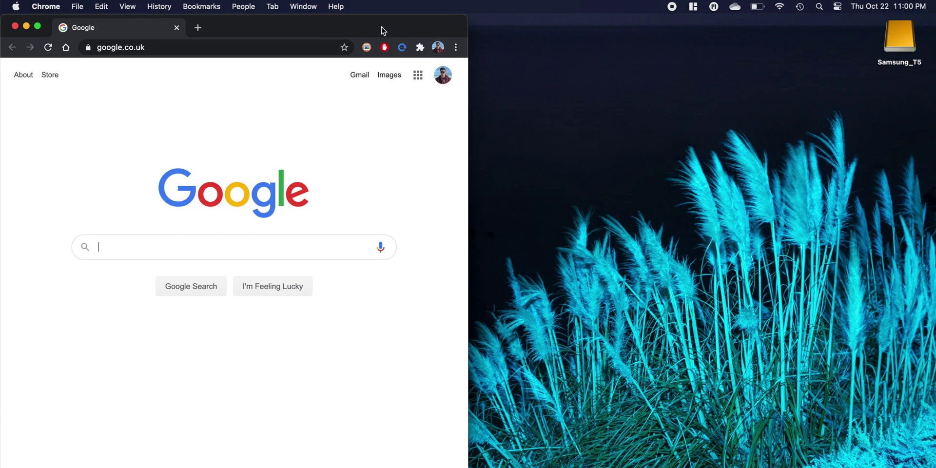
pyautogui.moveTo(391, 20); pyautogui.dragTo(594, 2)
pyautogui.moveTo(469, 29); pyautogui.dragTo(932, 217)
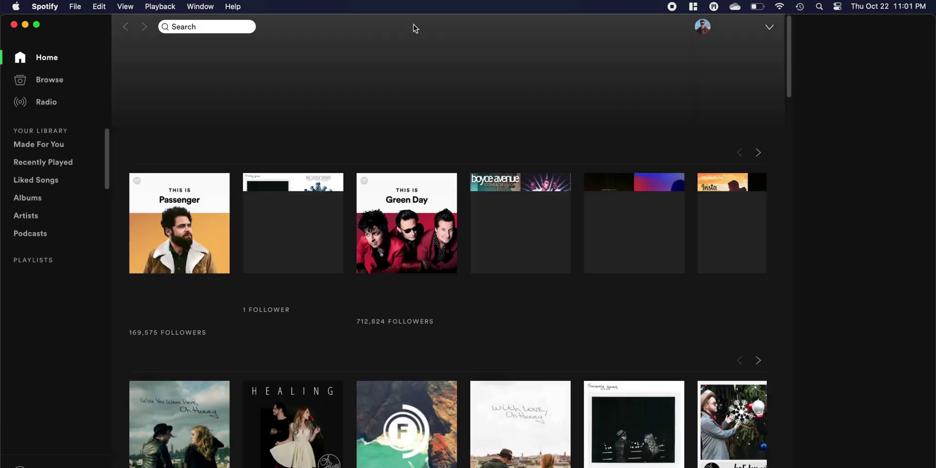
# Snap Spotify into the left half beside Chrome, then unsnap it and make Chrome fill the screen
pyautogui.moveTo(413, 25); pyautogui.dragTo(2, 146)
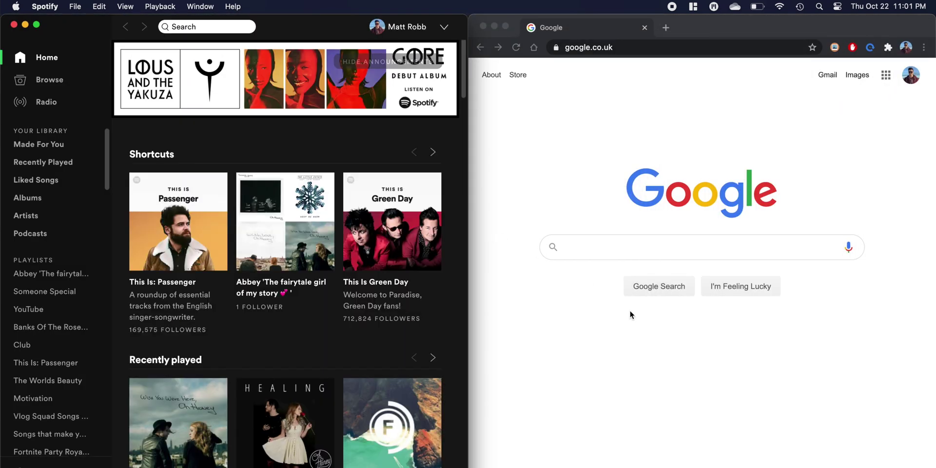
pyautogui.scroll(-12, 286, 210)
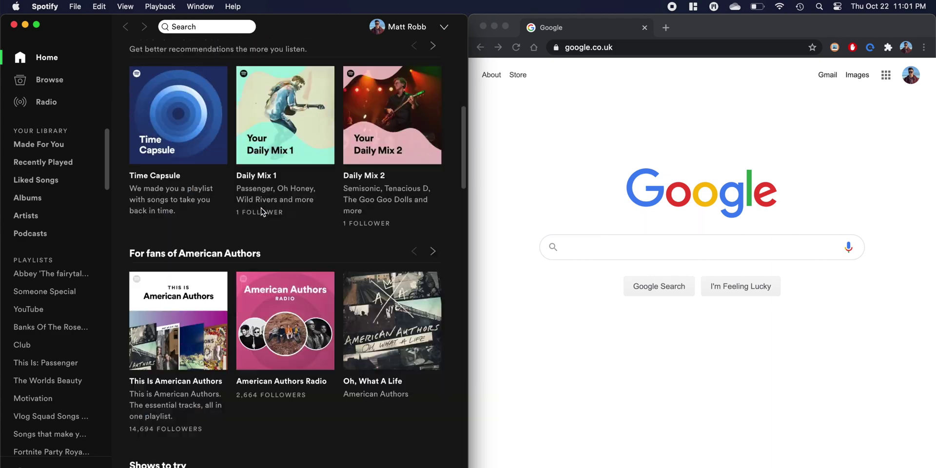
pyautogui.moveTo(307, 30); pyautogui.dragTo(2, 209)
pyautogui.moveTo(723, 28); pyautogui.dragTo(515, 32)
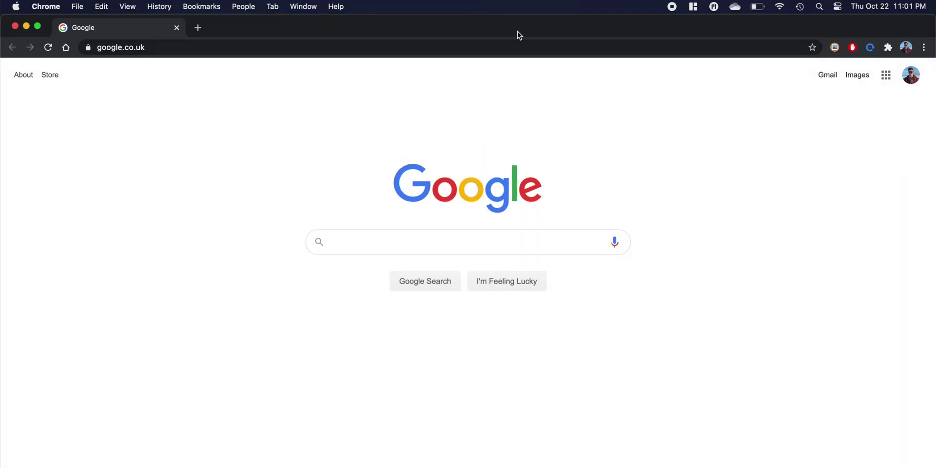
# Minimize Chrome, then snap it to the left half, right half and top-right quarter
pyautogui.press('super+m')
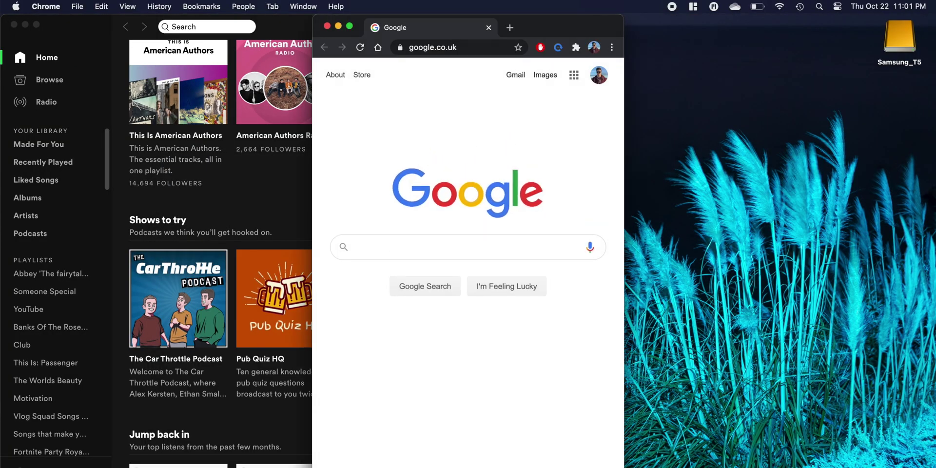
pyautogui.moveTo(545, 25); pyautogui.dragTo(1, 26)
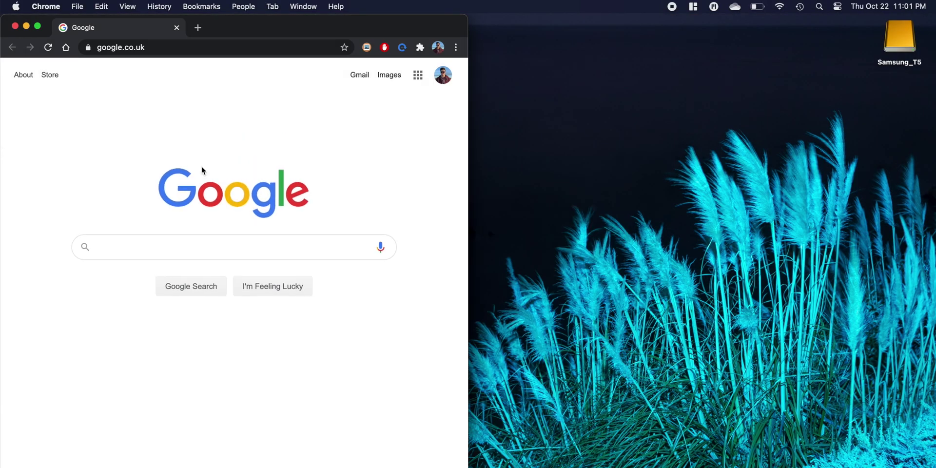
pyautogui.moveTo(284, 34); pyautogui.dragTo(933, 98)
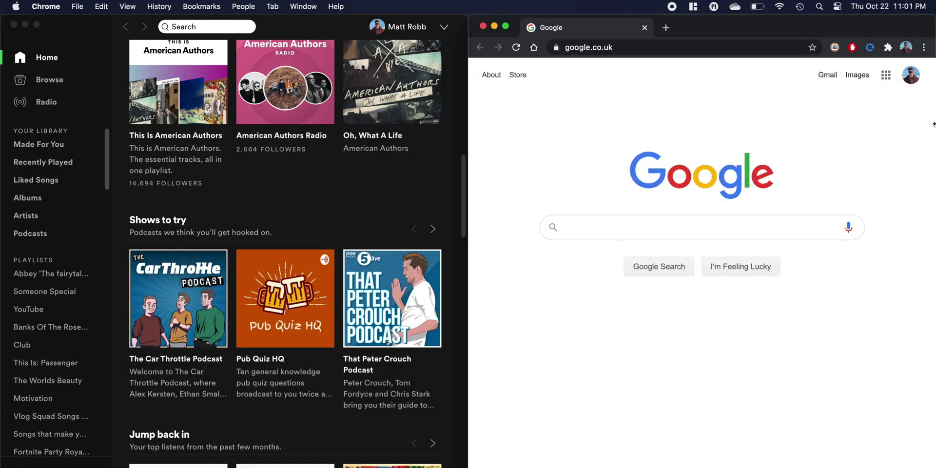
pyautogui.moveTo(837, 23); pyautogui.dragTo(934, 2)
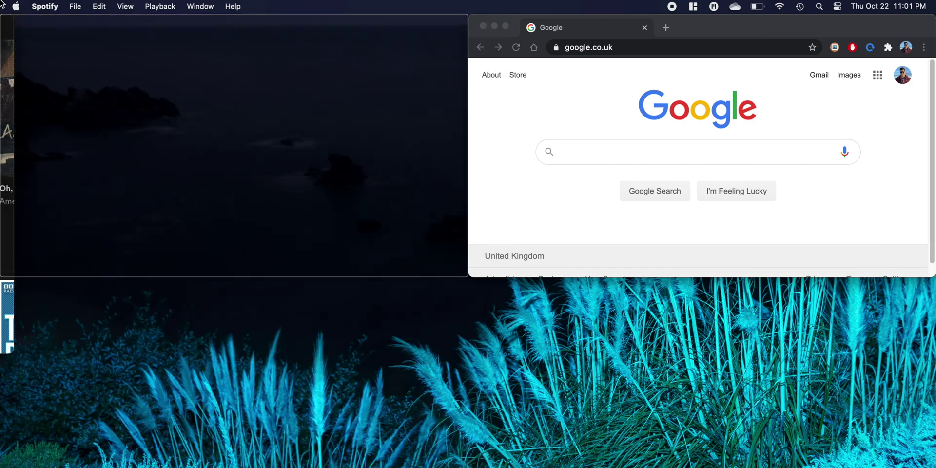
# Use Rectangle's menu-bar layouts to maximize Chrome, then place it in the Left Two Thirds
pyautogui.click(693, 6)
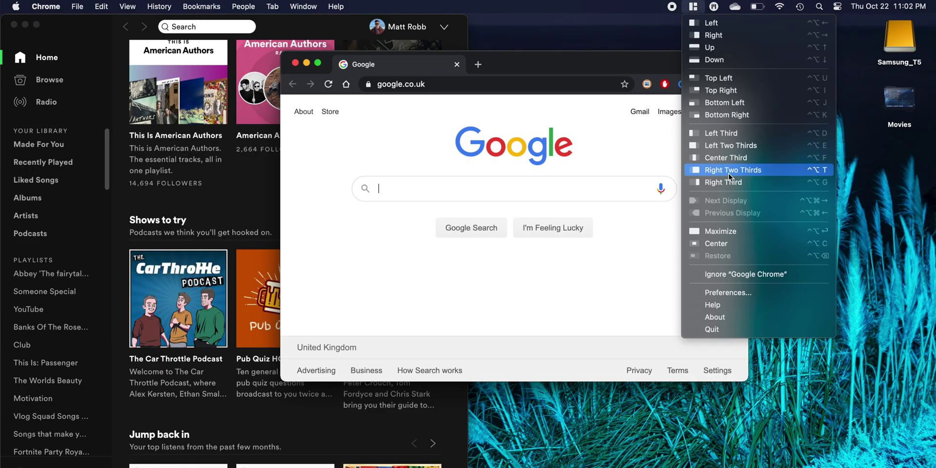
pyautogui.click(738, 232)
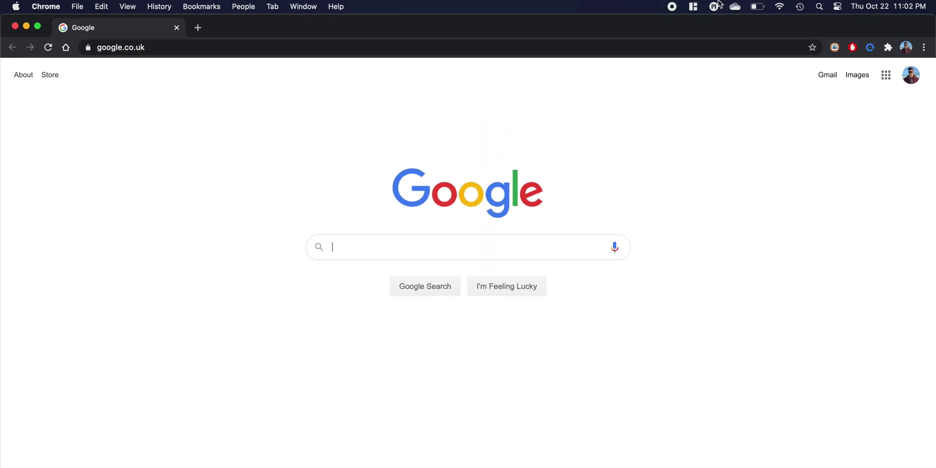
pyautogui.click(694, 6)
pyautogui.click(718, 144)
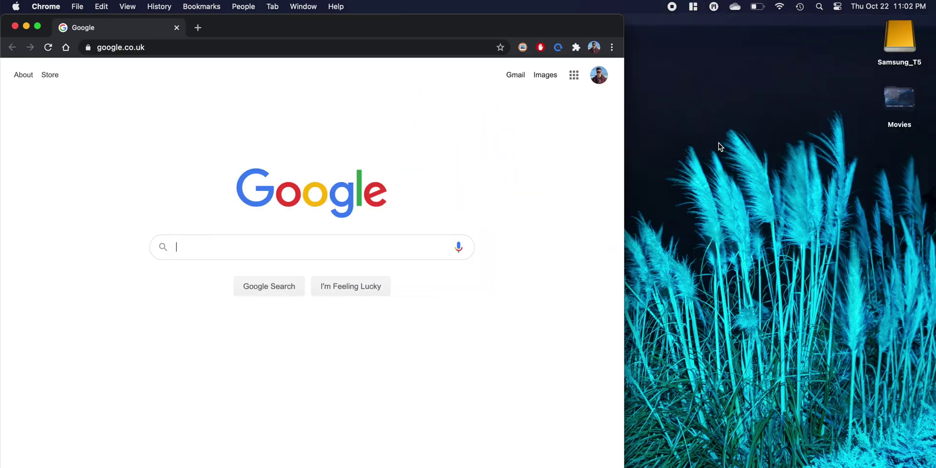
pyautogui.click(688, 5)
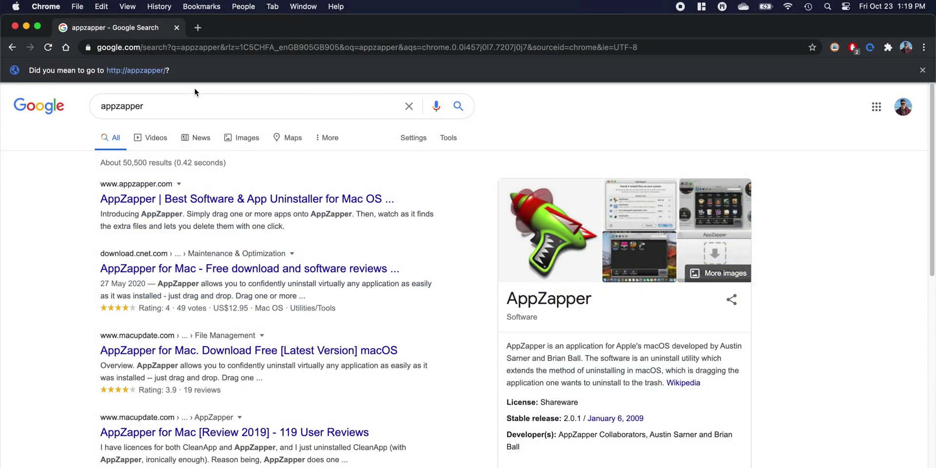
# Close the Chrome window showing the appzapper search results
pyautogui.click(16, 26)
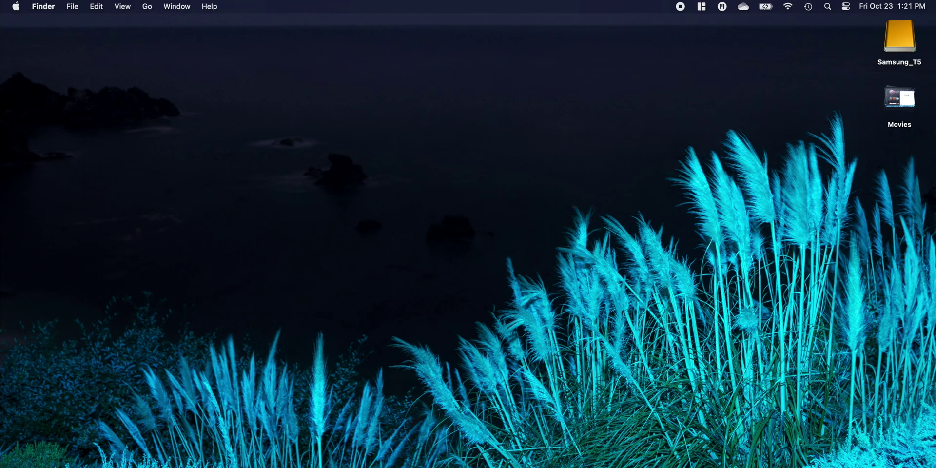
# Drag SamsungPortableSSD from Launchpad onto AppCleaner and remove it with its related files (24.4 MB)
pyautogui.moveTo(685, 194); pyautogui.dragTo(388, 199)
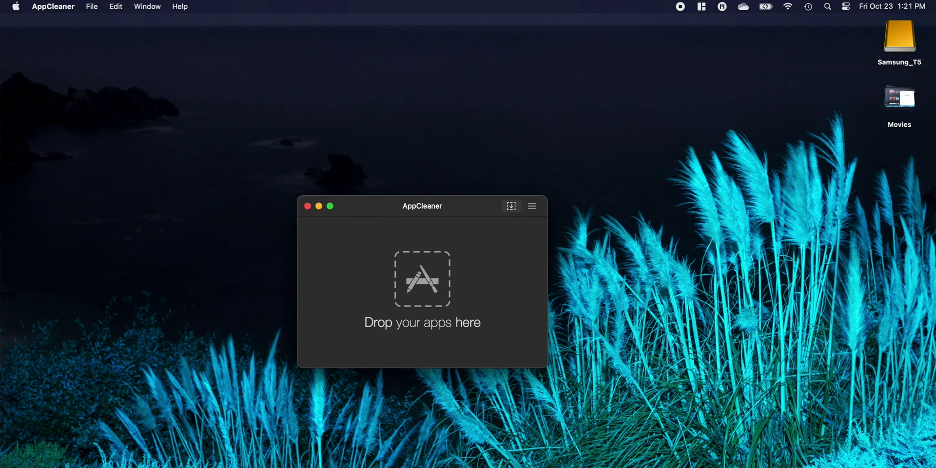
pyautogui.press('F4')
pyautogui.moveTo(561, 171); pyautogui.dragTo(504, 460)
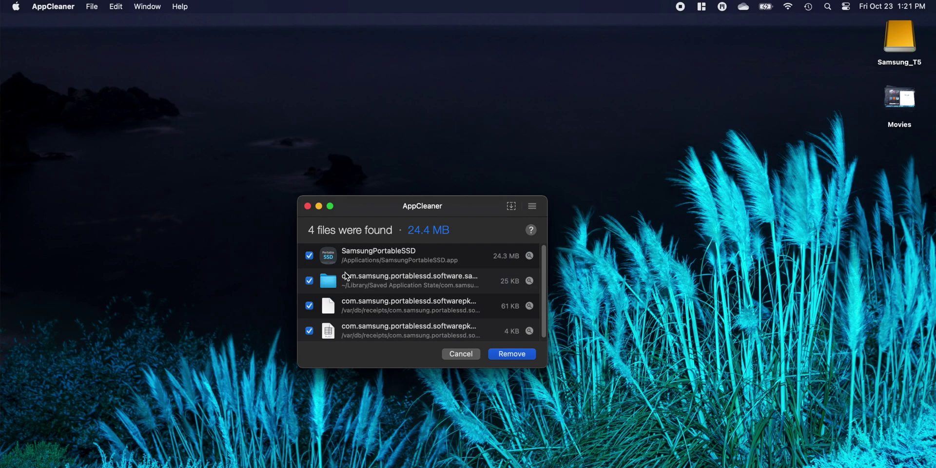
pyautogui.scroll(-1, 390, 309)
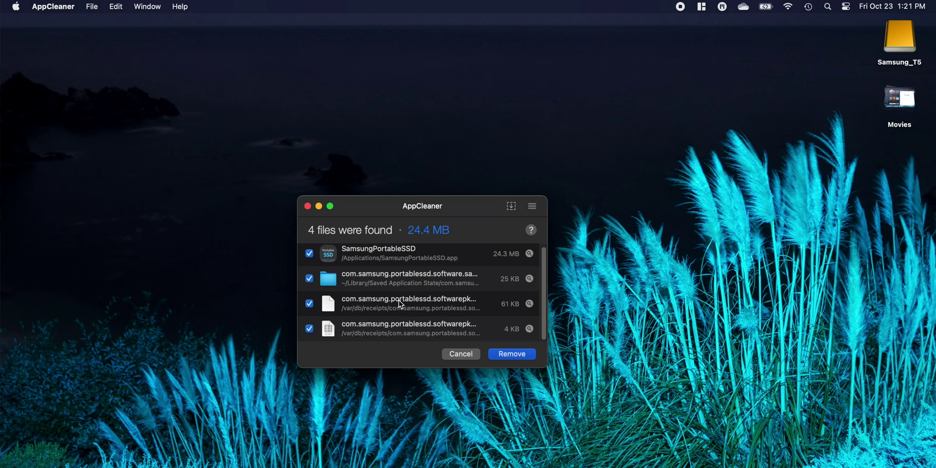
pyautogui.click(508, 354)
pyautogui.scroll(-10, 436, 317)
pyautogui.scroll(-10, 438, 257)
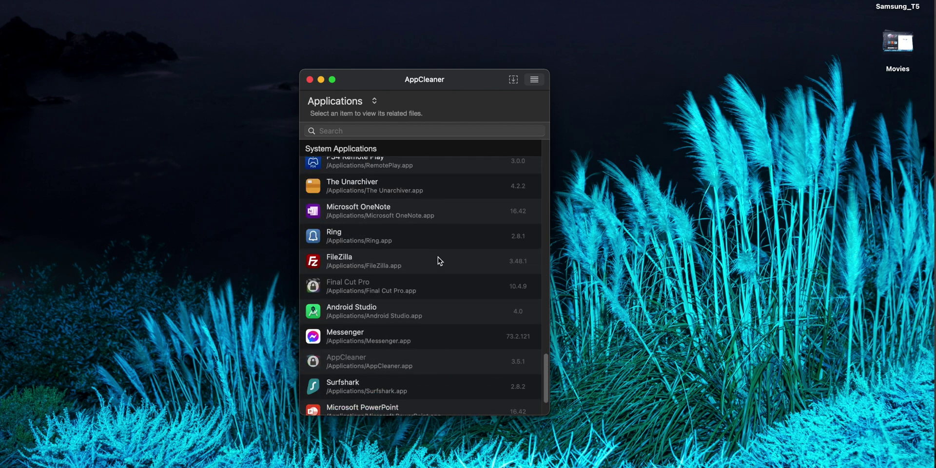
pyautogui.scroll(20, 437, 257)
pyautogui.press('F4')
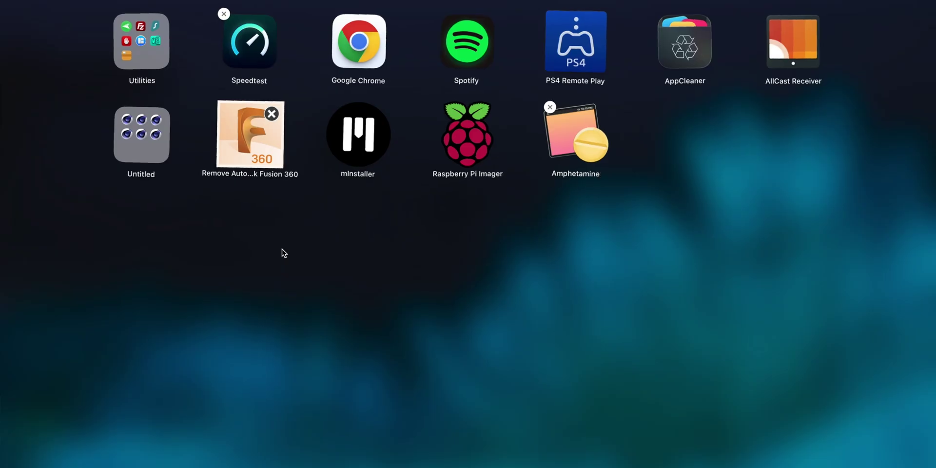
pyautogui.hscroll(-5, 282, 249)
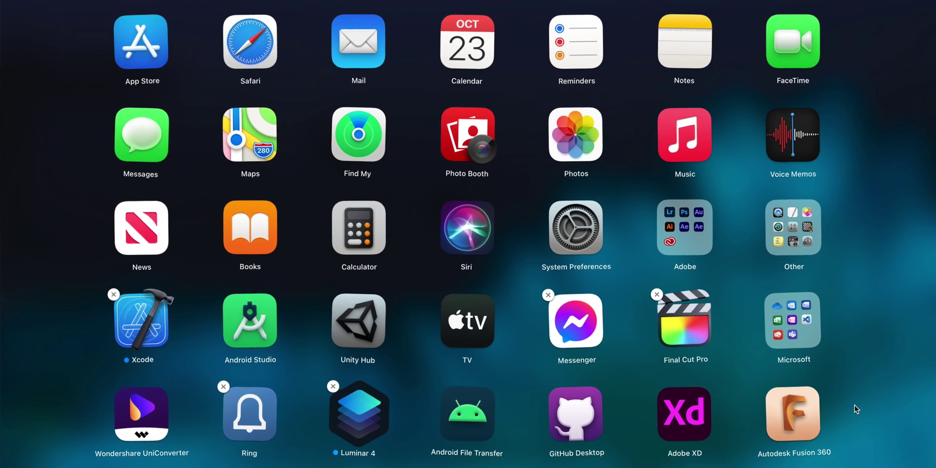
pyautogui.click(864, 445)
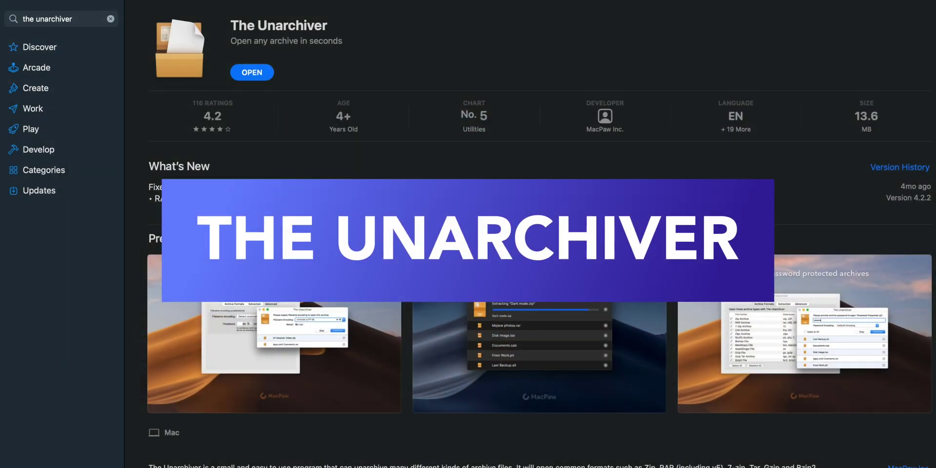
pyautogui.hscroll(5, 539, 334)
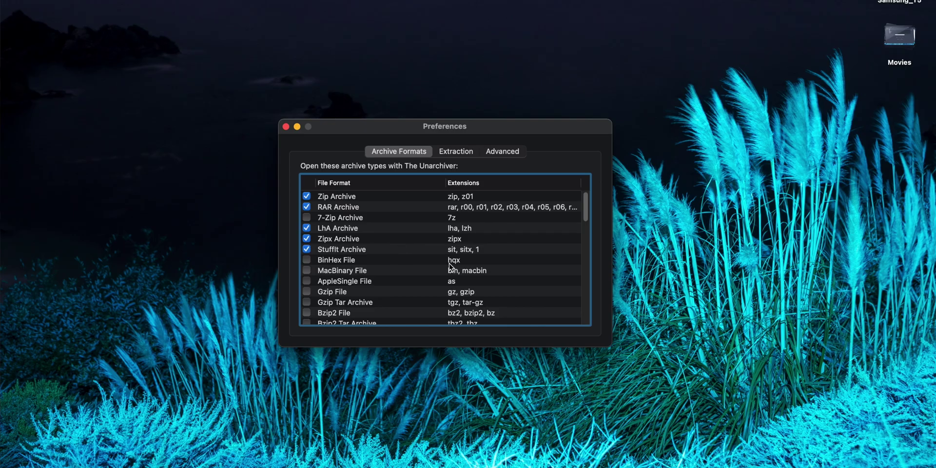
# Browse the Archive Formats list, then extract the desktop's appcleaner.mov.zip with The Unarchiver
pyautogui.scroll(-5, 427, 278)
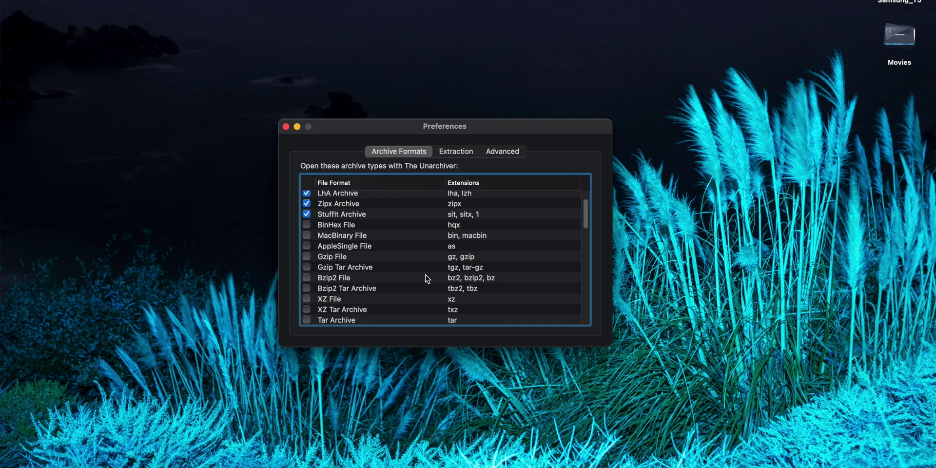
pyautogui.scroll(-4, 427, 278)
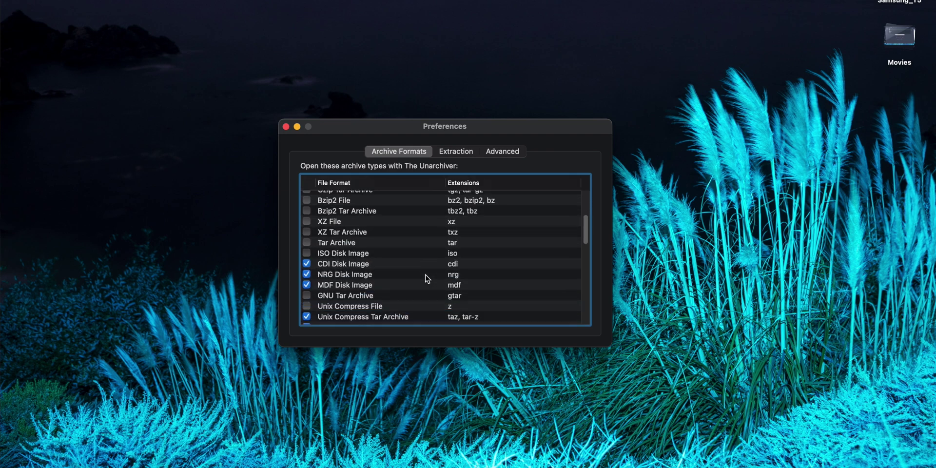
pyautogui.scroll(-4, 427, 278)
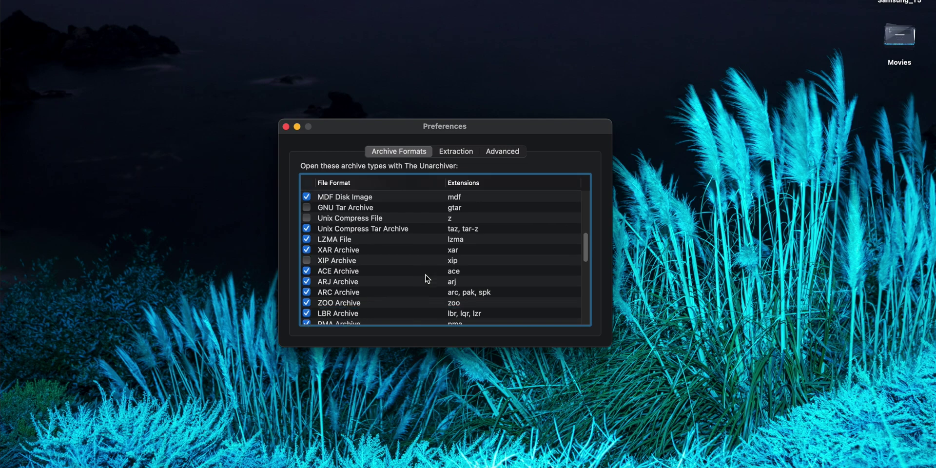
pyautogui.scroll(-5, 427, 278)
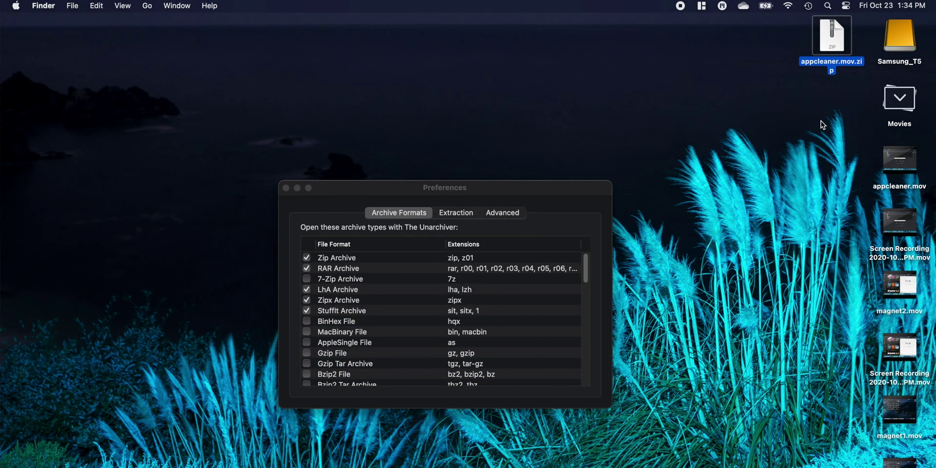
pyautogui.rightClick(834, 37)
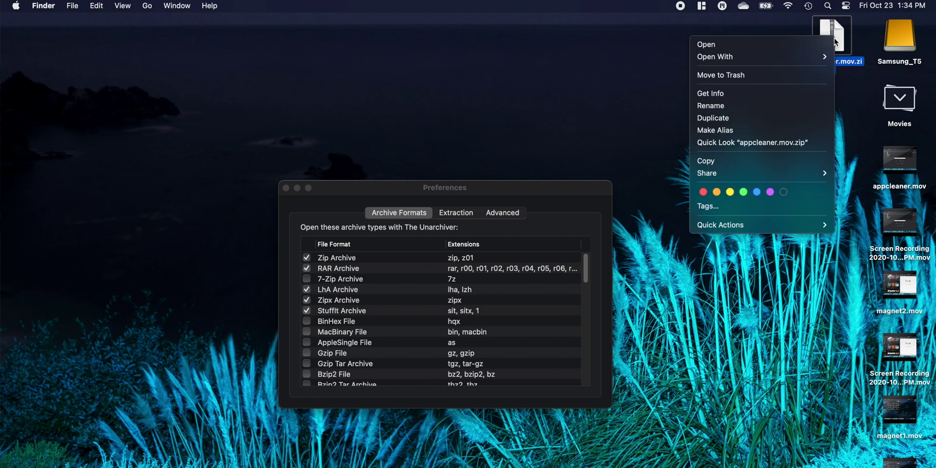
pyautogui.moveTo(755, 61)
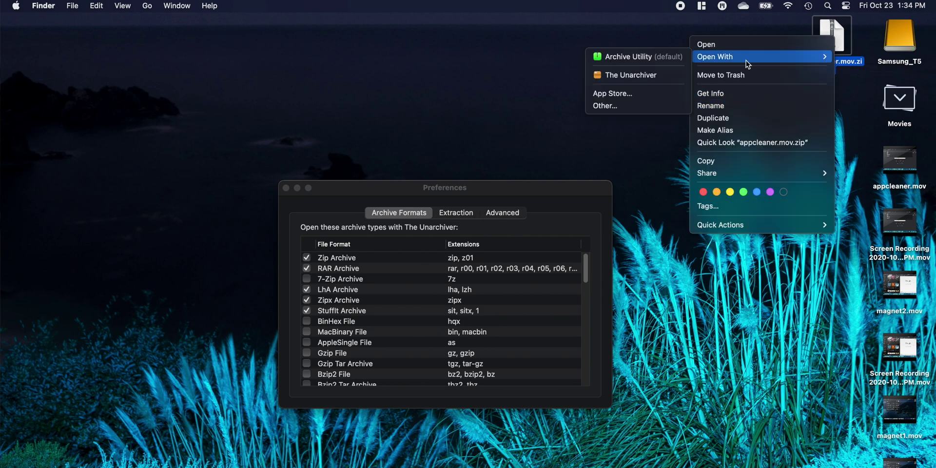
pyautogui.click(653, 76)
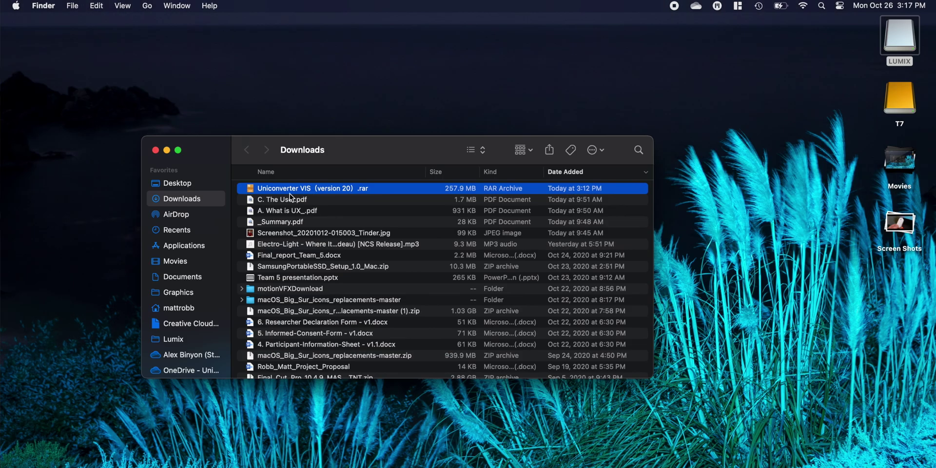
# Extract the Uniconverter VIS RAR in Downloads and open the new folder to view its After Effects files
pyautogui.doubleClick(286, 193)
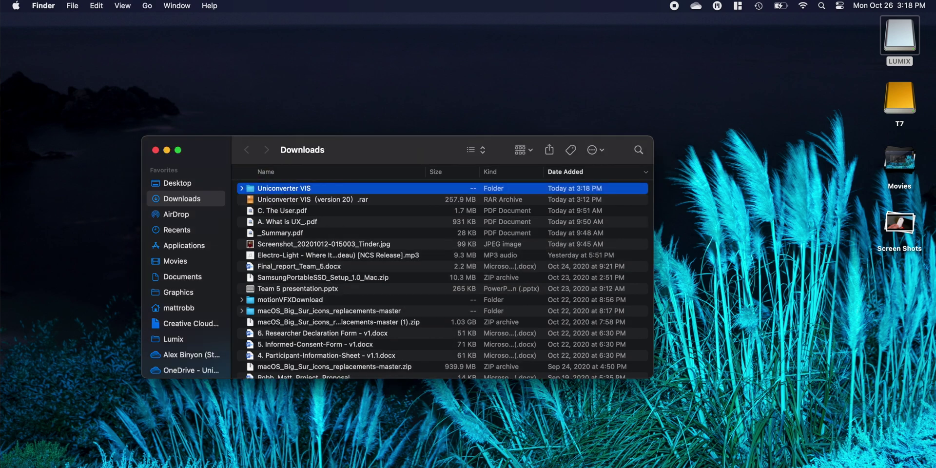
pyautogui.doubleClick(381, 187)
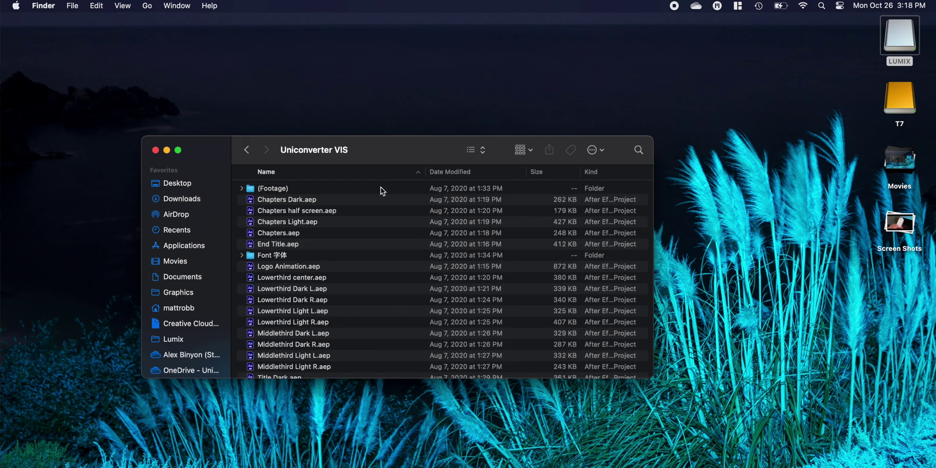
pyautogui.scroll(-2, 294, 317)
pyautogui.scroll(5, 294, 316)
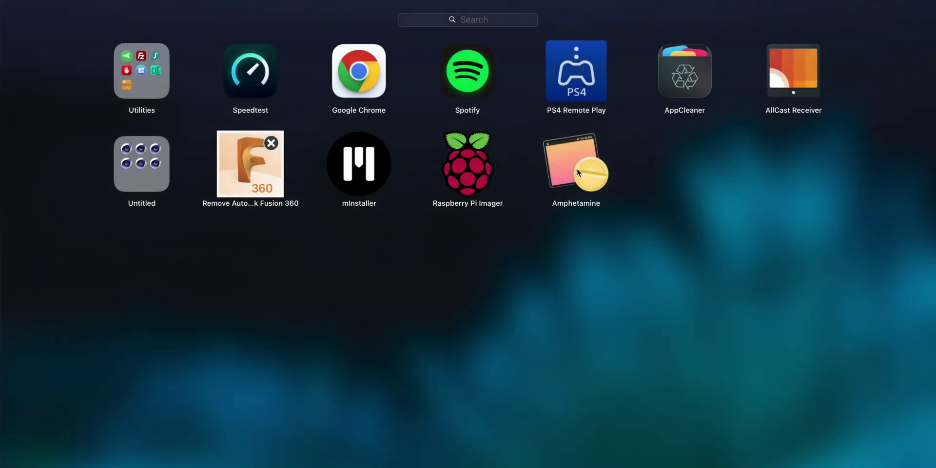
# Launch Amphetamine and show its Start New Session menu (Indefinitely, Minutes, Hours)
pyautogui.click(584, 173)
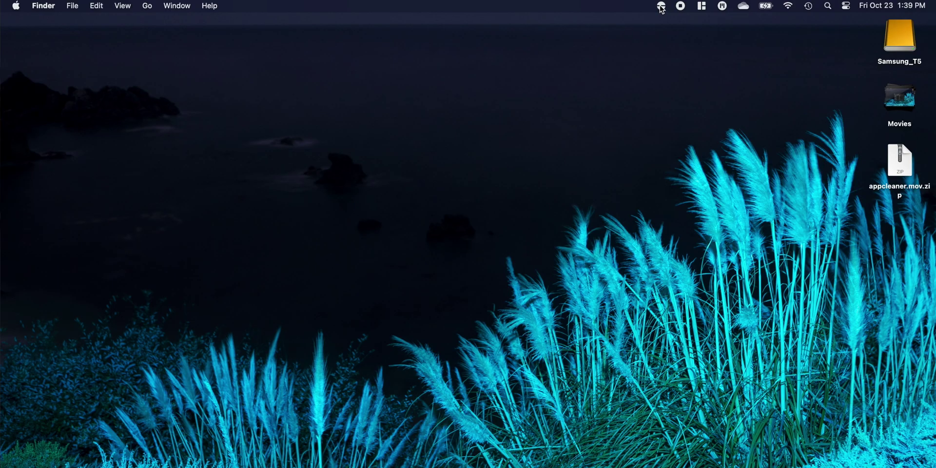
pyautogui.click(660, 6)
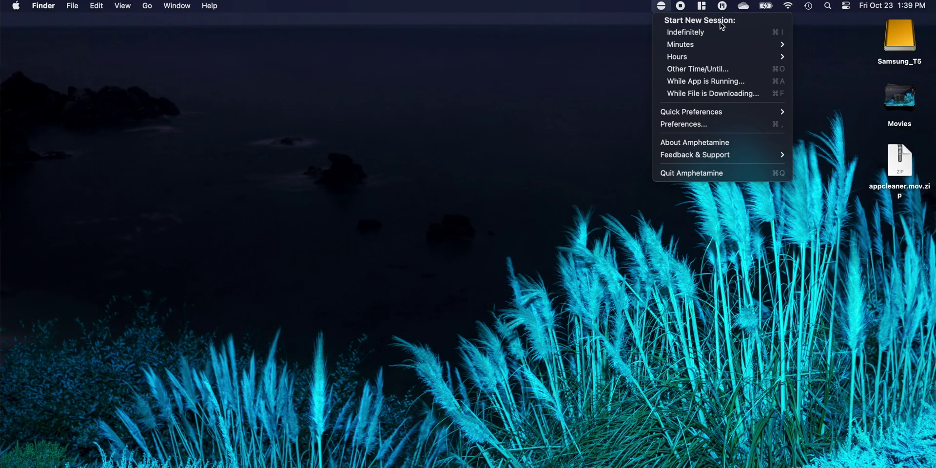
# In Amphetamine's Triggers preferences, give the Bluetooth trigger a Bluetooth Device criterion and list devices
pyautogui.press('super+comma')
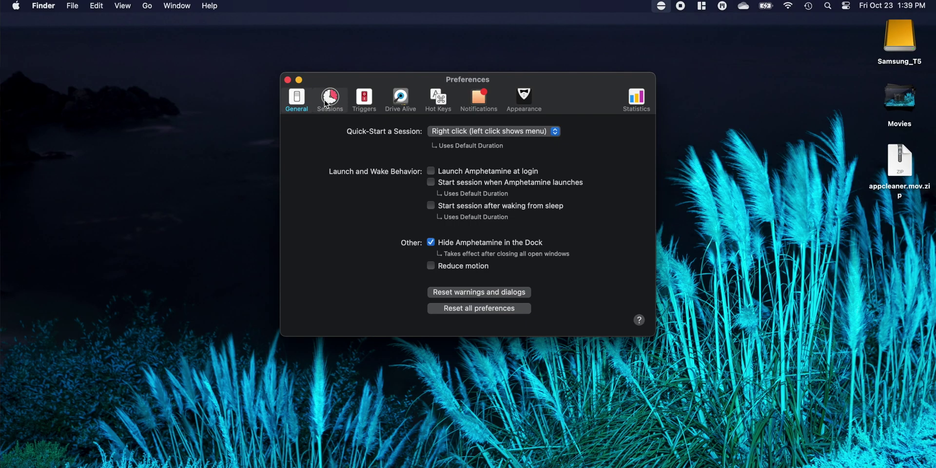
pyautogui.click(370, 104)
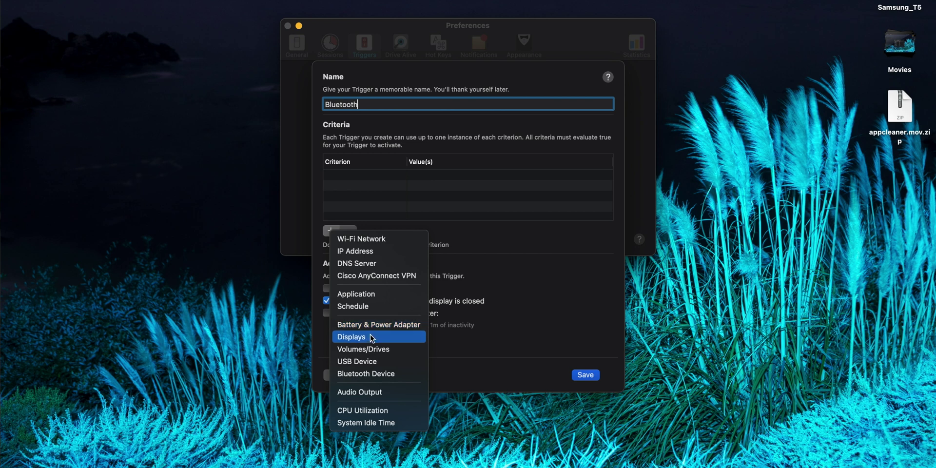
pyautogui.click(380, 376)
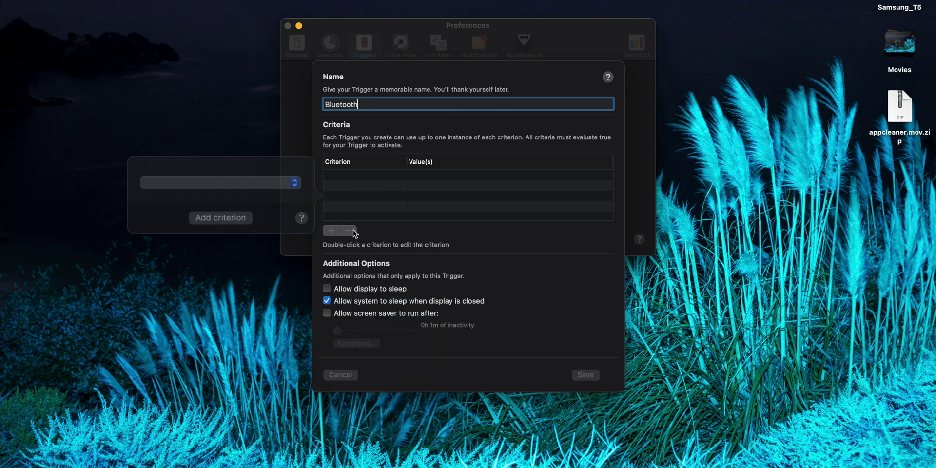
pyautogui.click(246, 185)
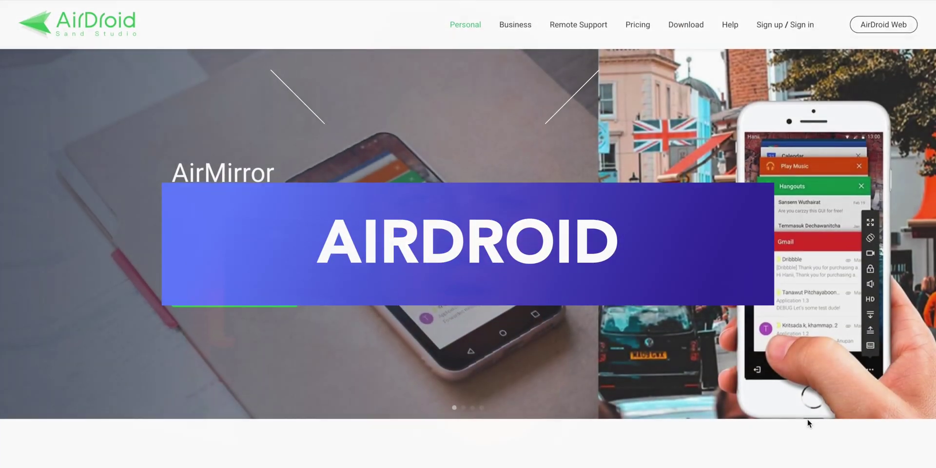
# On the phone, open the Screen Shot file from My computer in a viewer, zoom, then return
pyautogui.scroll(-5, 466, 382)
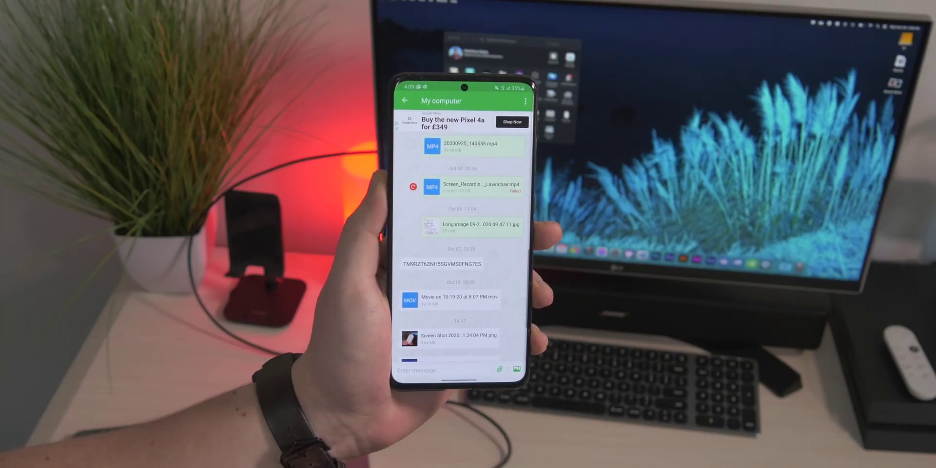
pyautogui.scroll(-1, 461, 253)
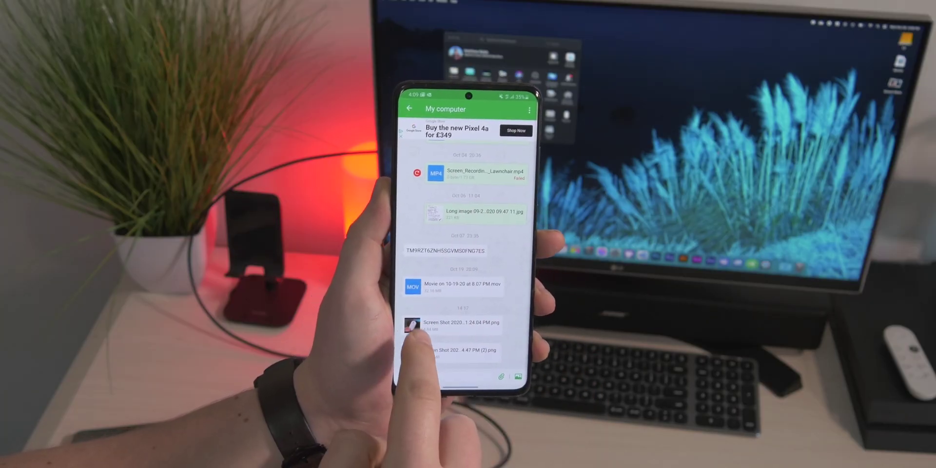
pyautogui.click(412, 321)
pyautogui.click(446, 363)
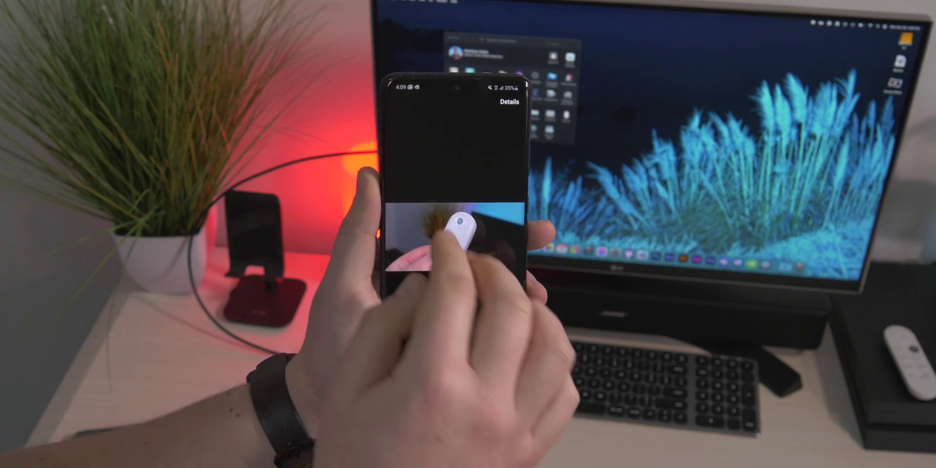
pyautogui.scroll(5, 448, 234)
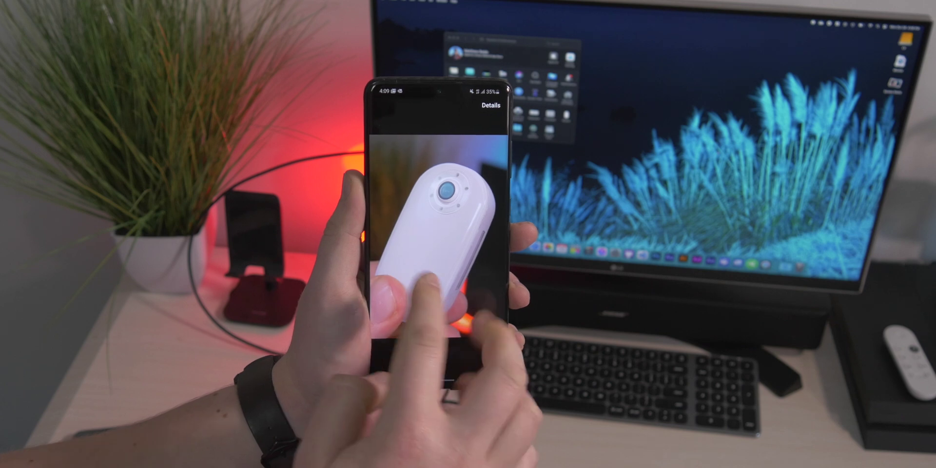
pyautogui.scroll(-5, 448, 234)
pyautogui.moveTo(443, 385); pyautogui.dragTo(443, 332)
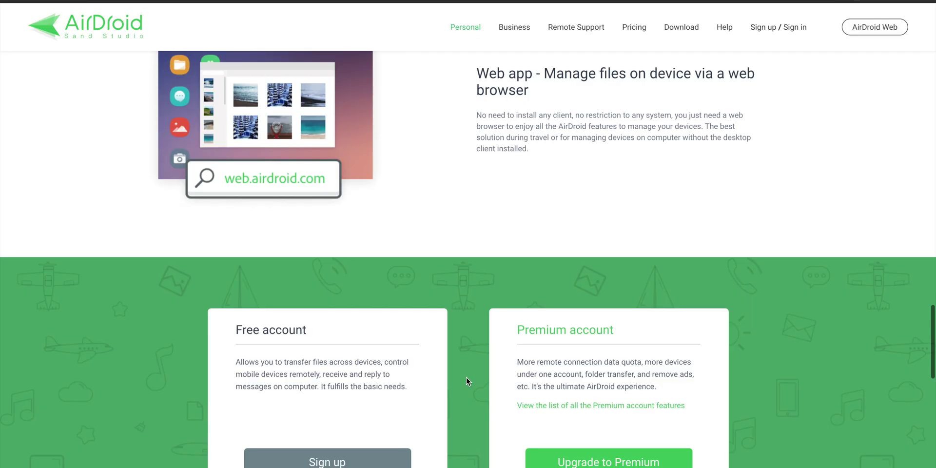
pyautogui.scroll(-10, 466, 378)
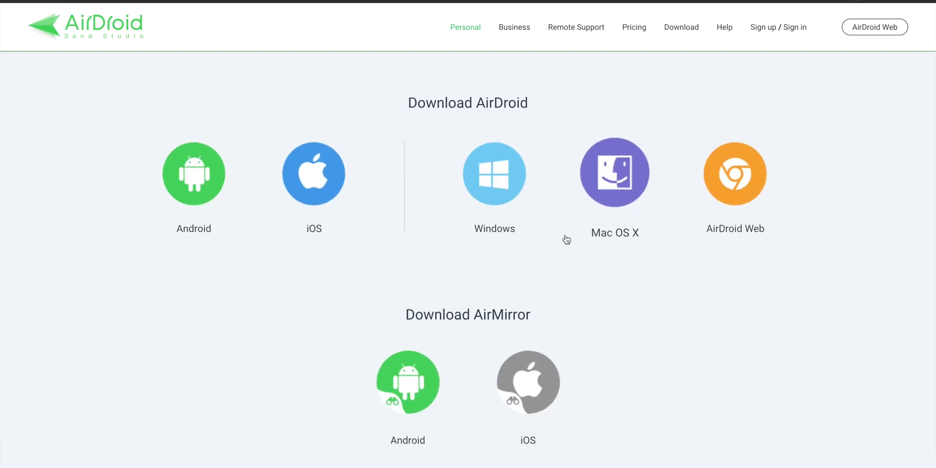
pyautogui.scroll(-8, 577, 242)
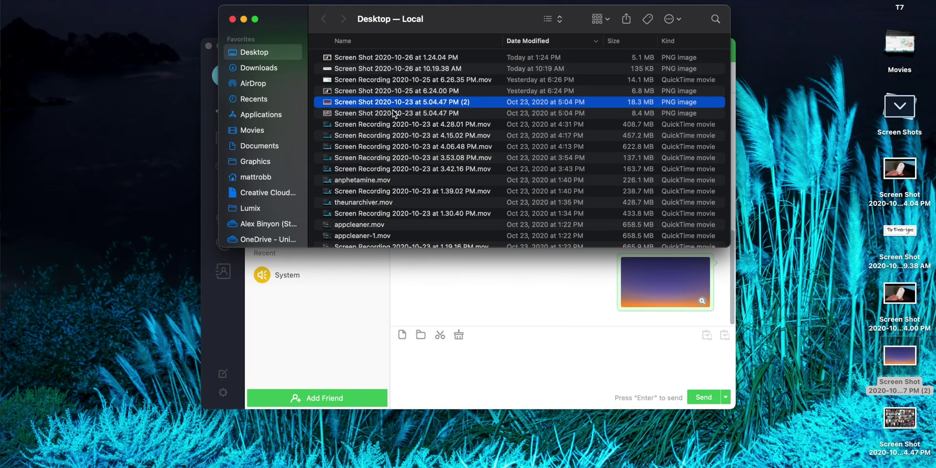
# Close the Desktop file window, then show AirDroid's Files section and its Non-Root / My Devices panel
pyautogui.scroll(-3, 390, 112)
pyautogui.scroll(4, 390, 112)
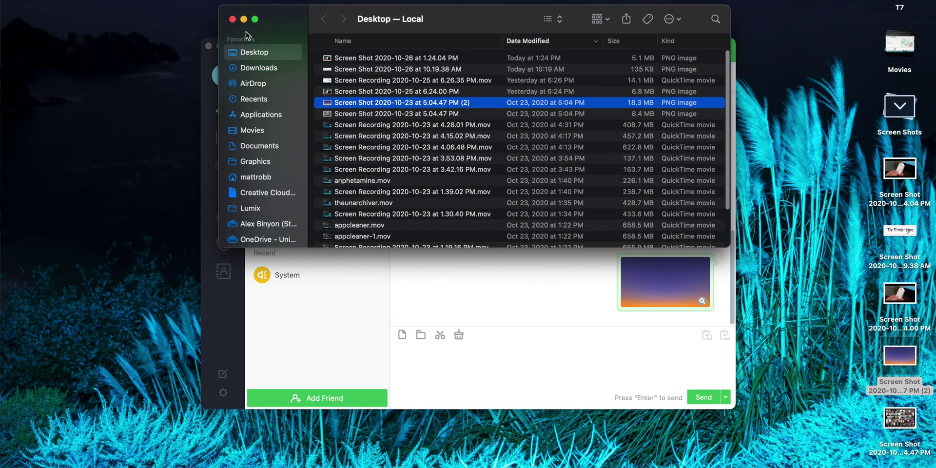
pyautogui.click(232, 20)
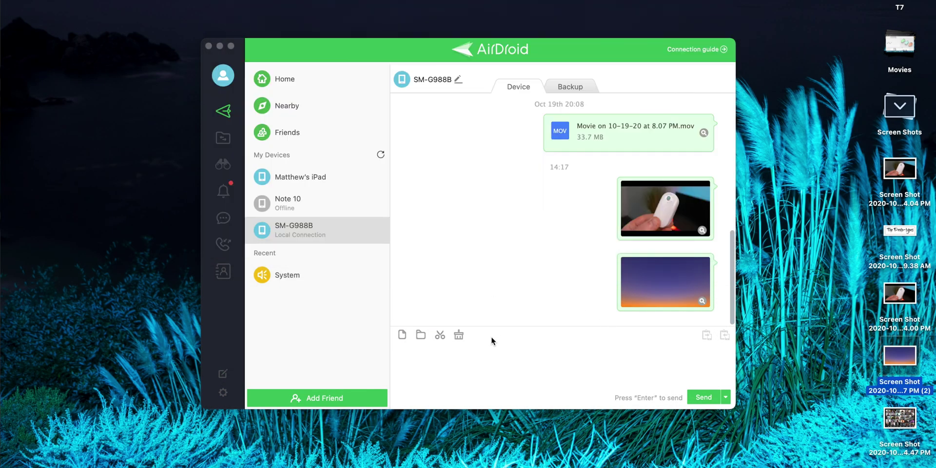
pyautogui.click(220, 139)
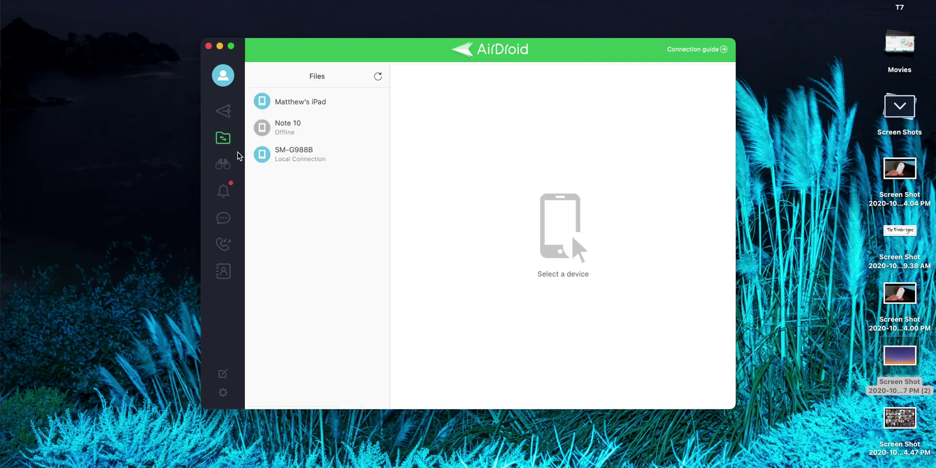
pyautogui.click(224, 164)
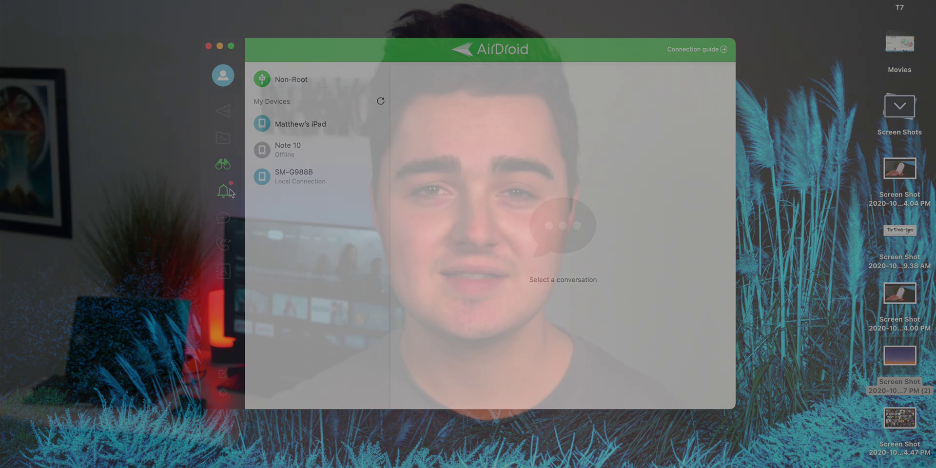